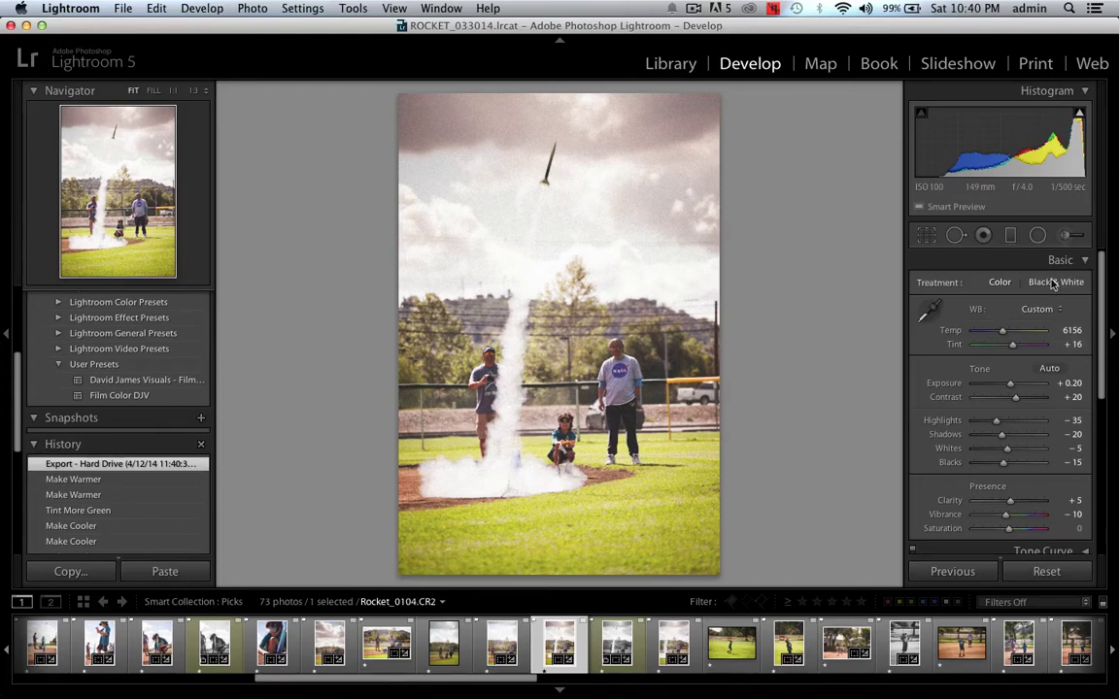
# - Collapse the Basic panel to reveal the HSL Luminance values, with Green at +21
pyautogui.click(1086, 263)
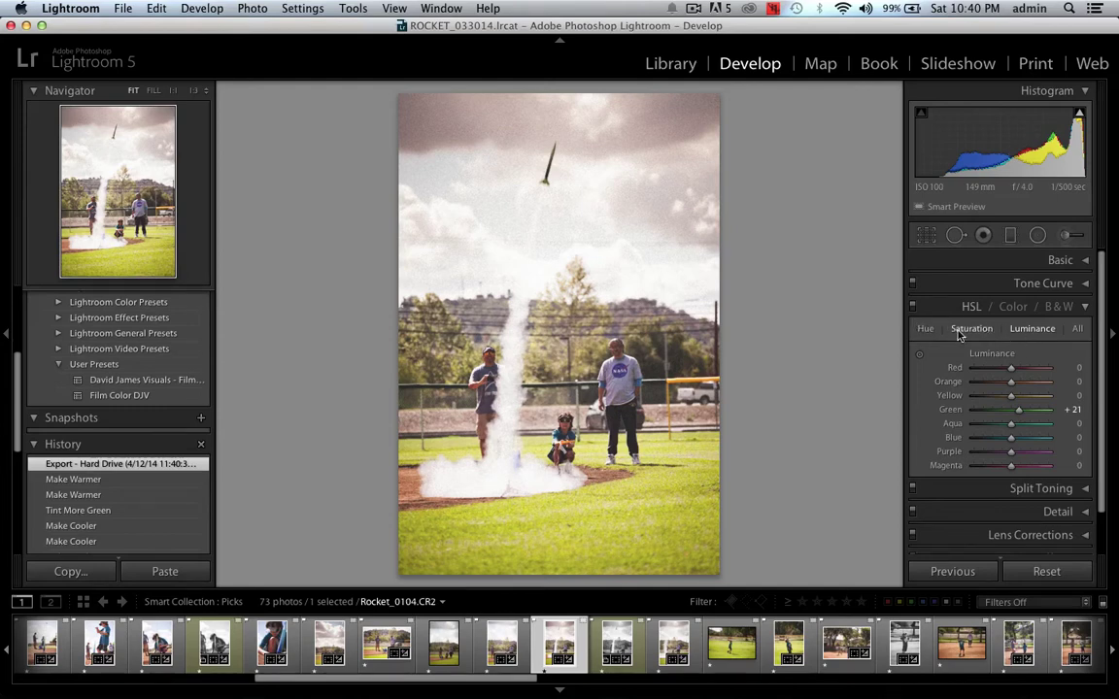
# - Show the HSL Hue values and try Red hue at +80 and −100, returning it to 0
pyautogui.click(927, 330)
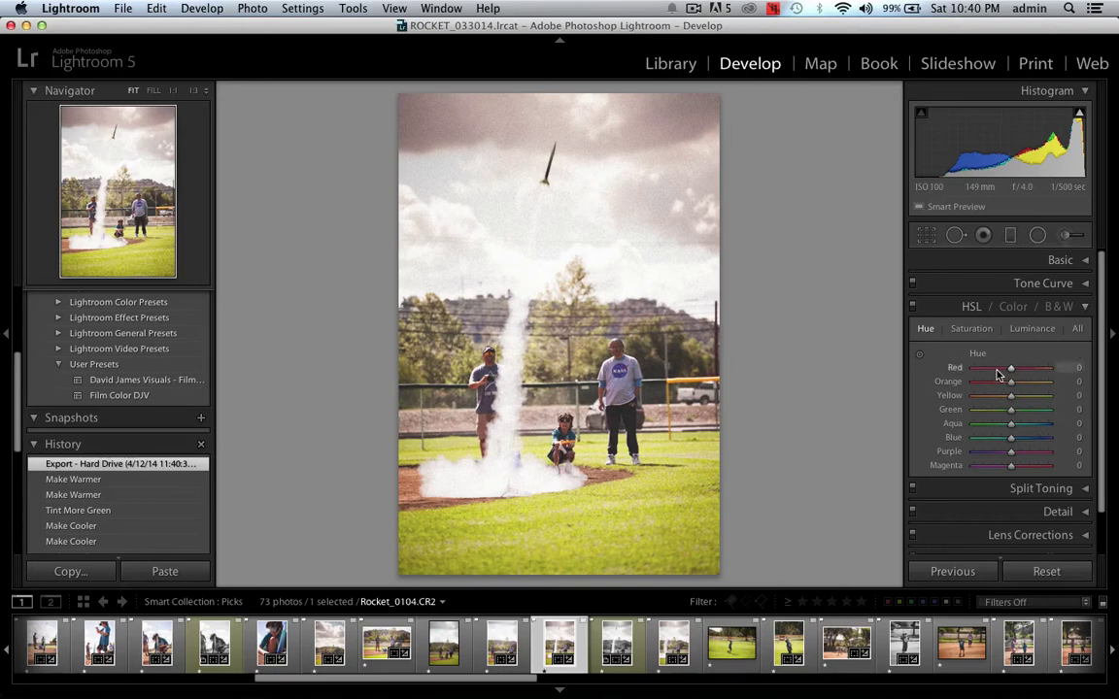
pyautogui.scroll(4, 998, 375)
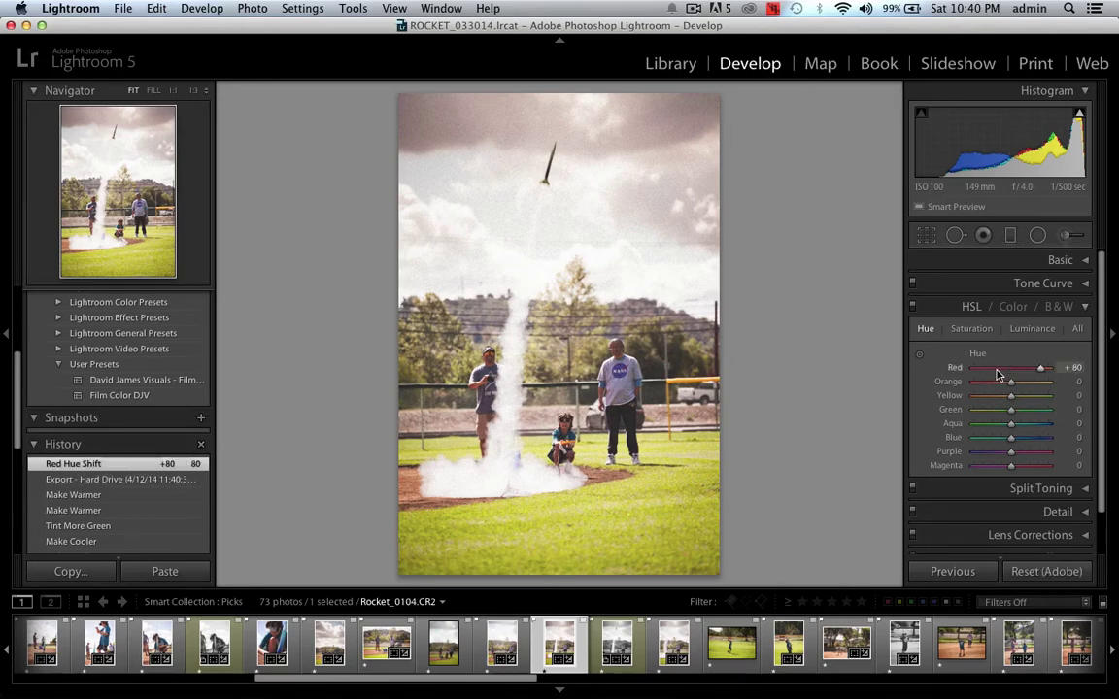
pyautogui.scroll(-4, 998, 375)
pyautogui.scroll(-6, 998, 375)
pyautogui.scroll(4, 997, 375)
pyautogui.scroll(4, 998, 375)
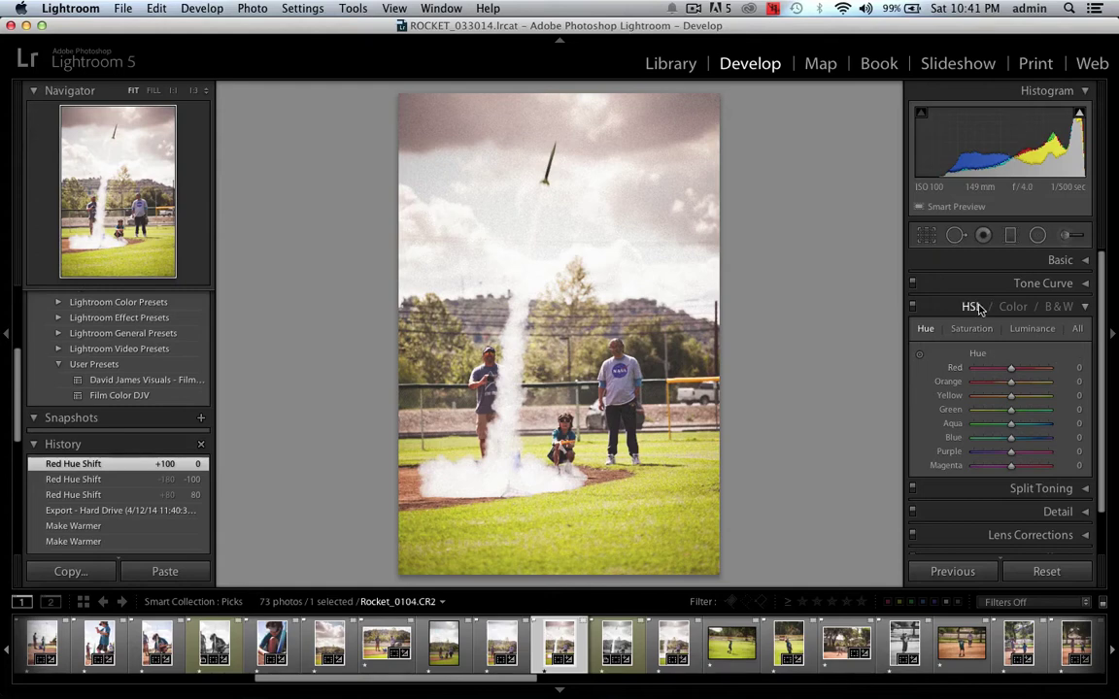
# - Review the Hue, Saturation (Green +39) and Luminance values, ending on Luminance with Green at +21
pyautogui.click(972, 329)
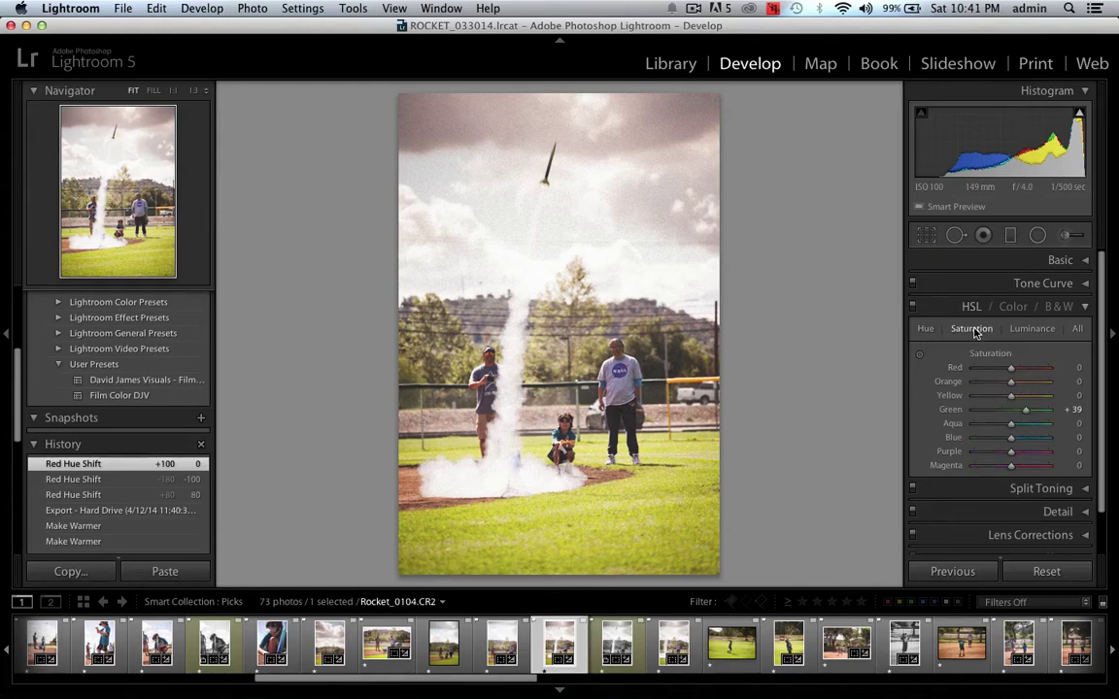
pyautogui.click(926, 329)
pyautogui.click(972, 330)
pyautogui.click(1032, 329)
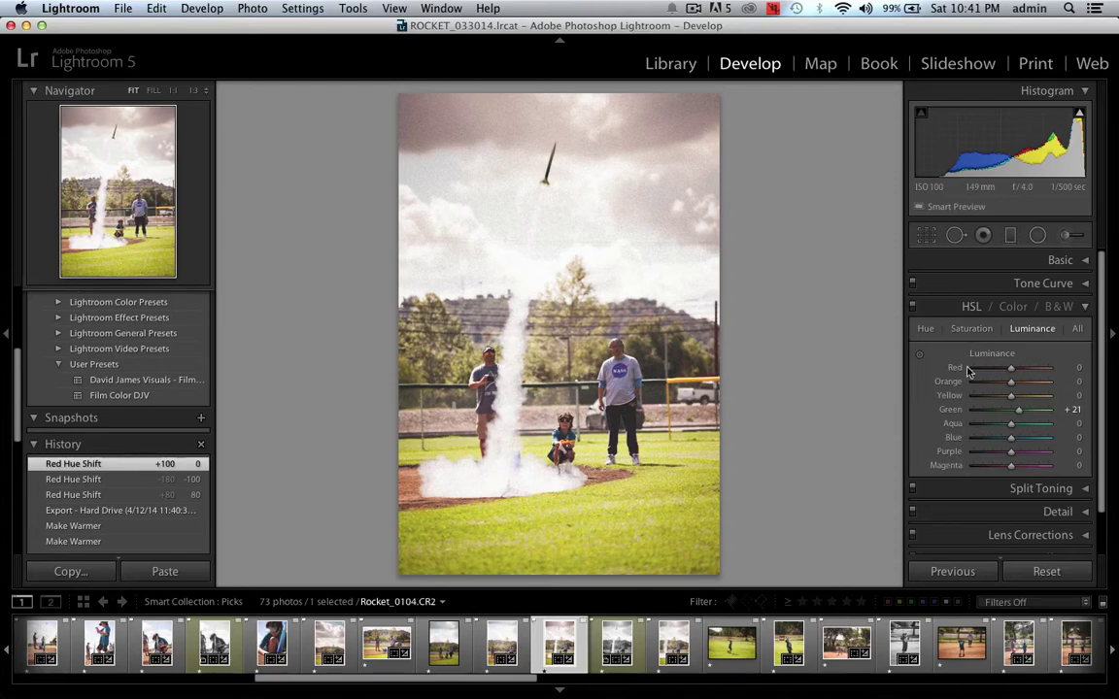
pyautogui.click(926, 330)
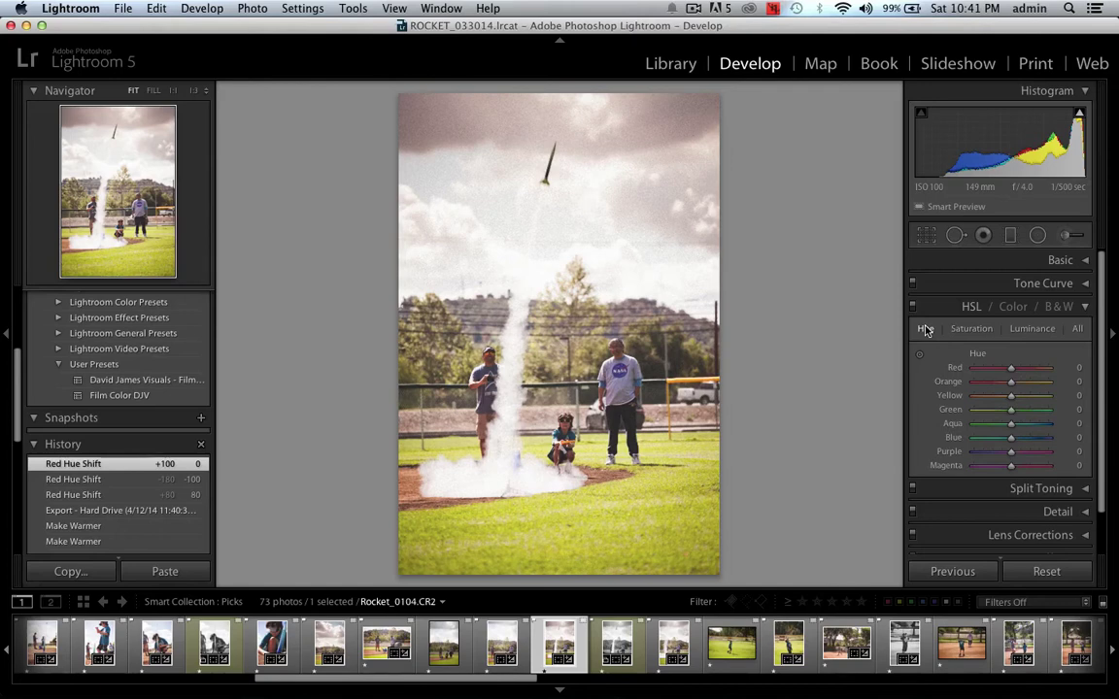
pyautogui.click(973, 331)
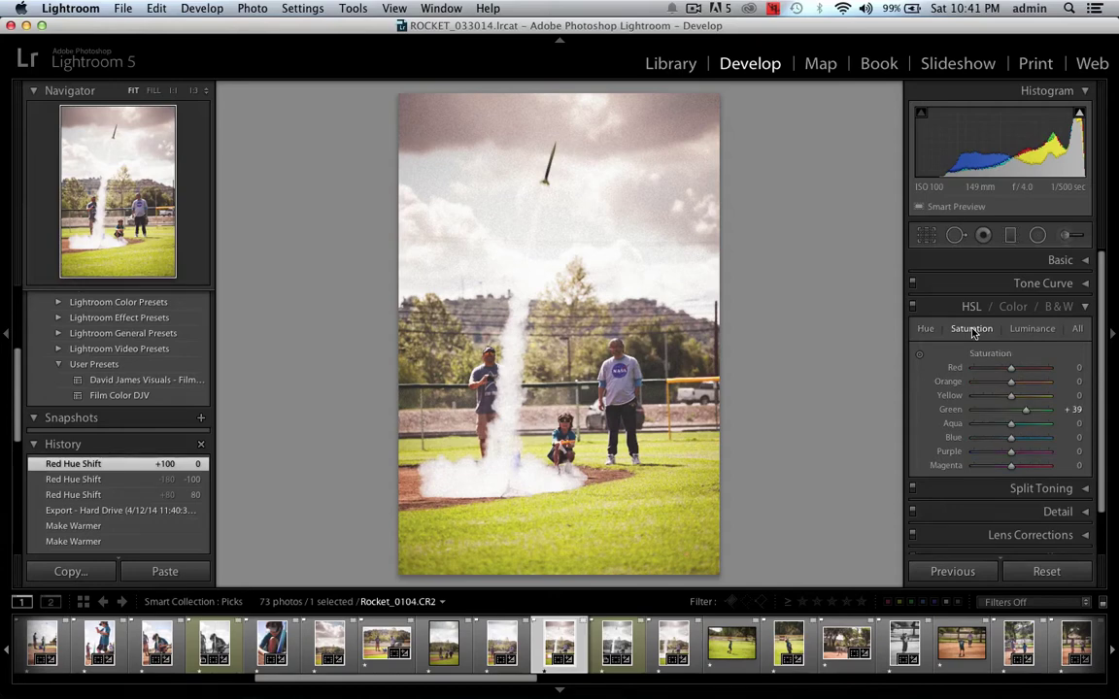
pyautogui.click(1032, 329)
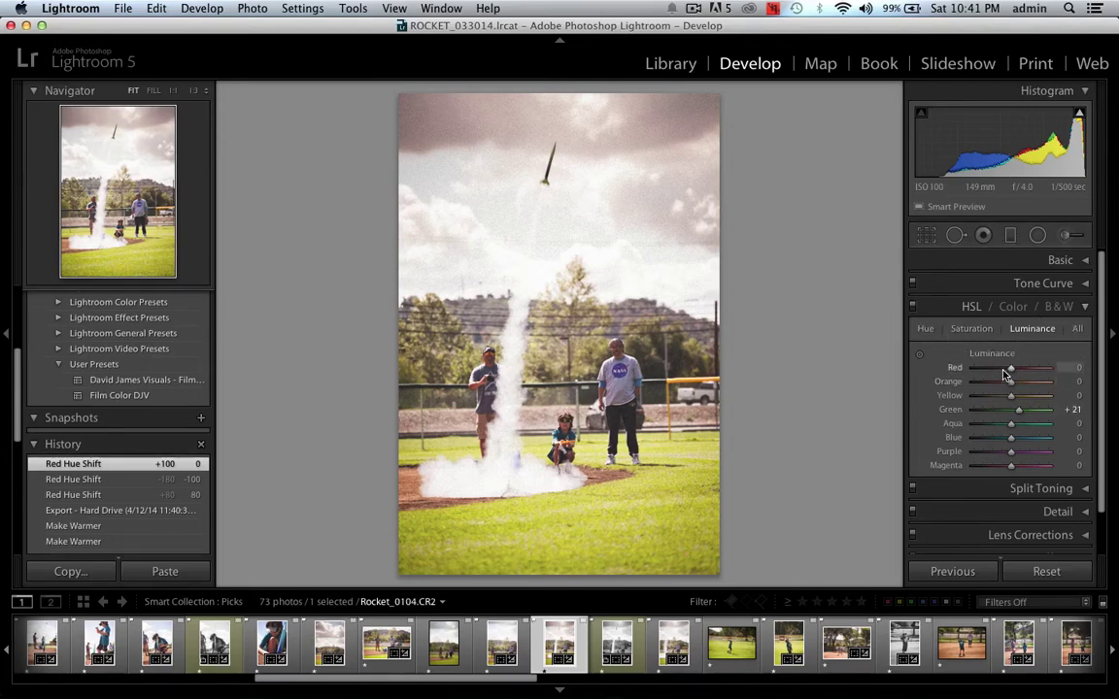
# - Raise orange and yellow luminance to +20 and darken green luminance to −39
pyautogui.press('shift')
pyautogui.hotkey('shift', 'Up')
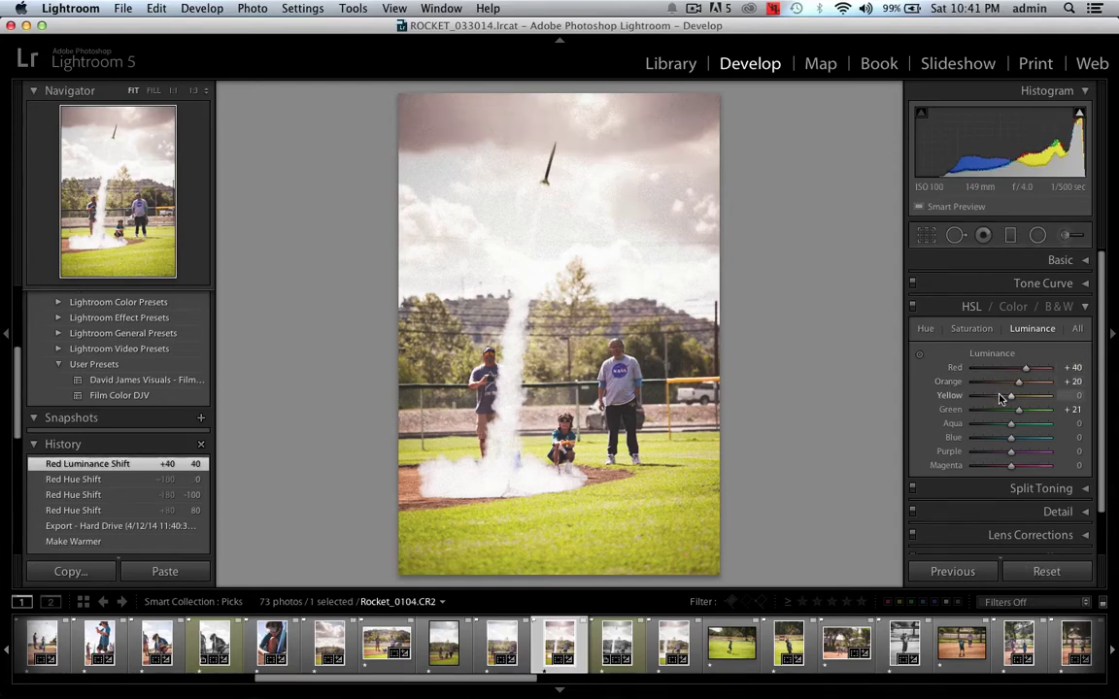
pyautogui.hotkey('shift', 'Up')
pyautogui.hotkey('shift', 'Down')
pyautogui.hotkey('shift', 'Down')
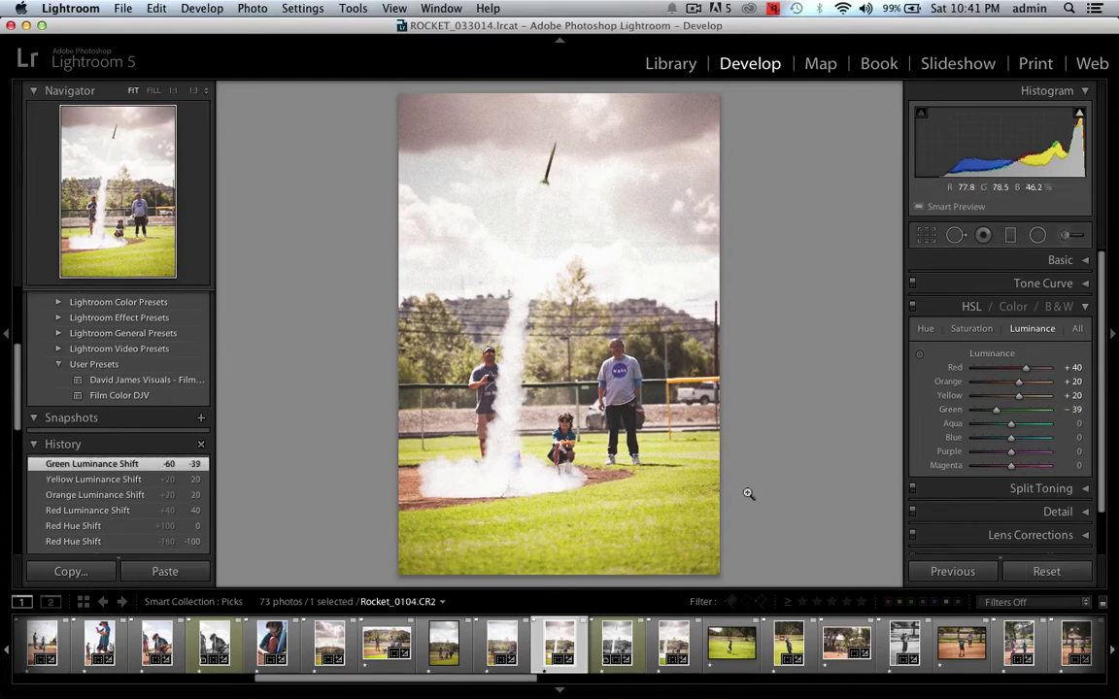
# - Desaturate greens to −21 and boost red and orange saturation
pyautogui.click(972, 328)
pyautogui.moveTo(1016, 418); pyautogui.dragTo(1001, 424)
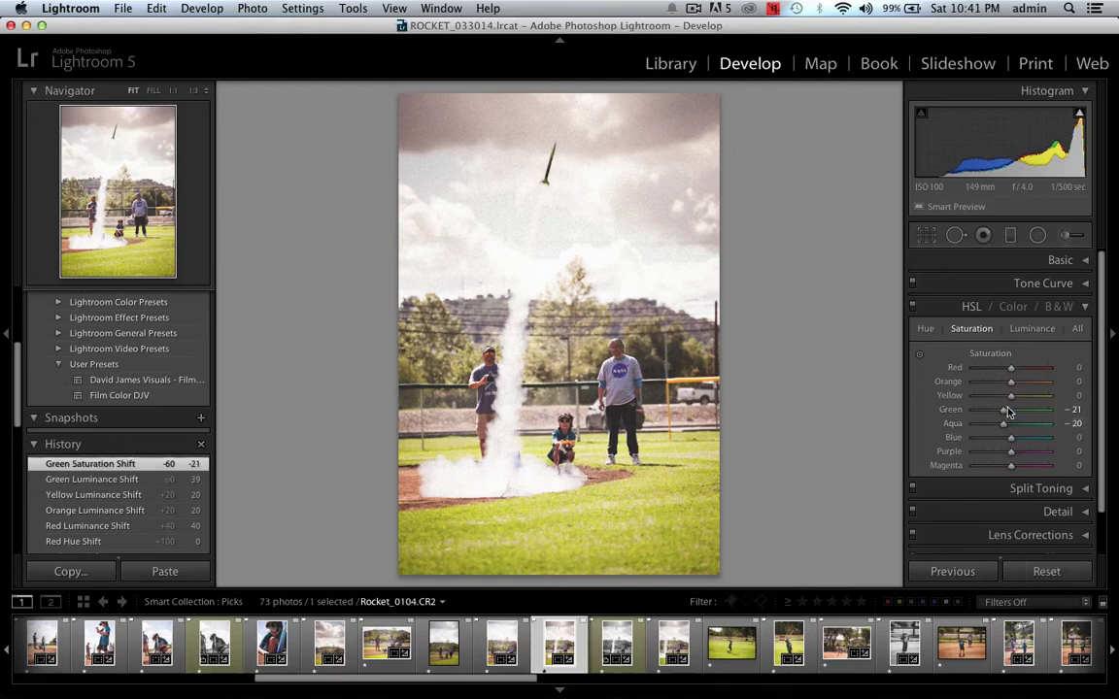
pyautogui.moveTo(1001, 367); pyautogui.dragTo(1020, 395)
# - Shift hues to Red +30, Orange +25, Yellow +15, then toggle HSL off and on to compare
pyautogui.click(925, 328)
pyautogui.moveTo(1012, 375)
pyautogui.mouseDown()
pyautogui.moveTo(1017, 395)
pyautogui.moveTo(1015, 368)
pyautogui.moveTo(1005, 398)
pyautogui.mouseUp()
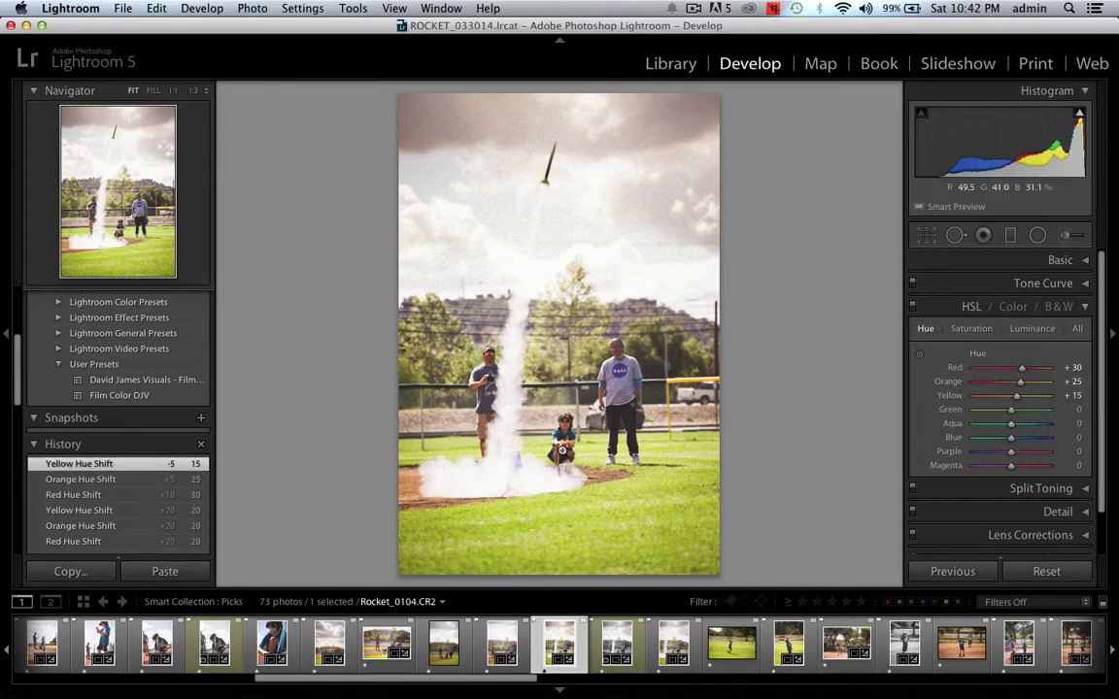
pyautogui.click(913, 307)
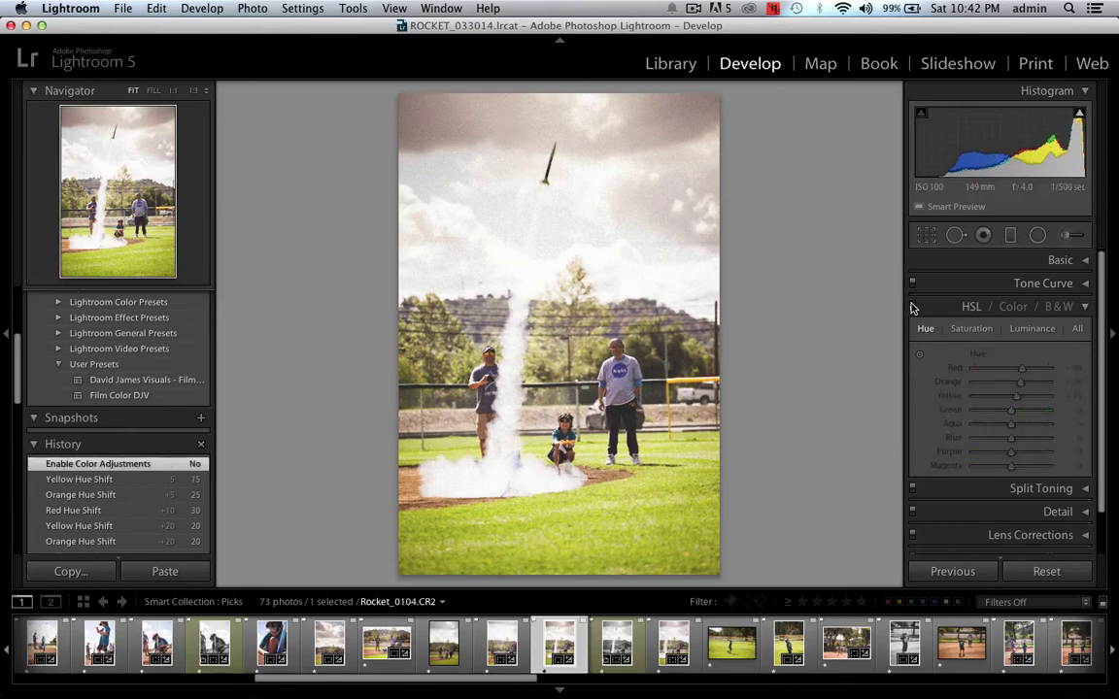
pyautogui.click(913, 307)
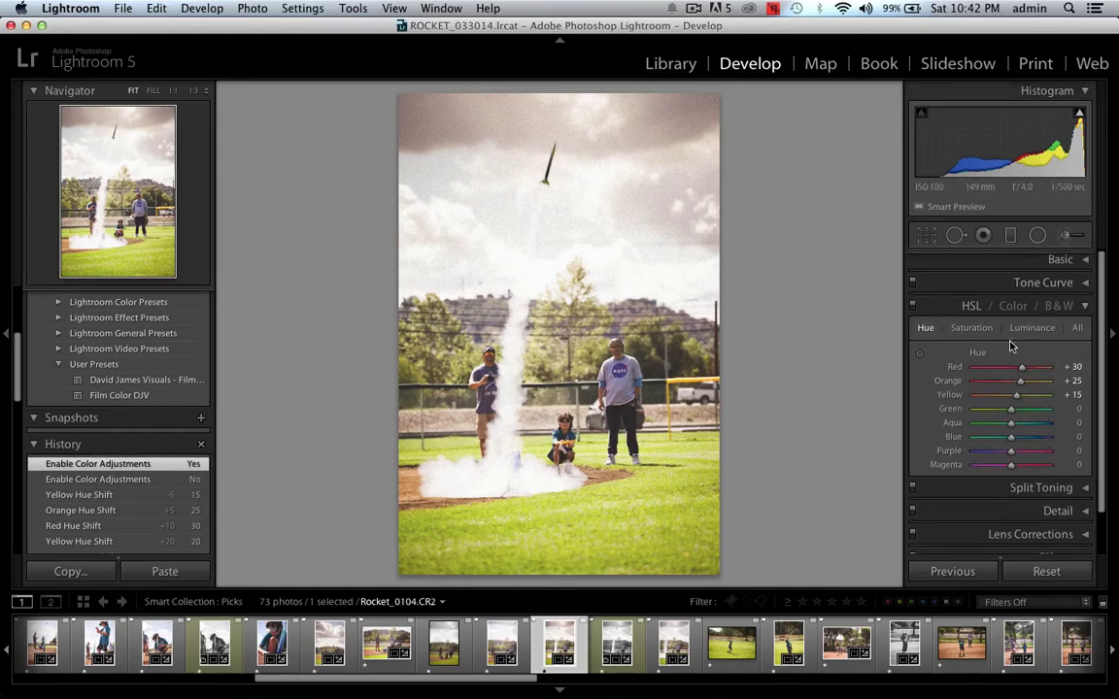
pyautogui.scroll(-2, 1020, 408)
# - Set Split Toning shadows to hue 280, saturation 25, and highlights saturation to 40
pyautogui.click(1020, 463)
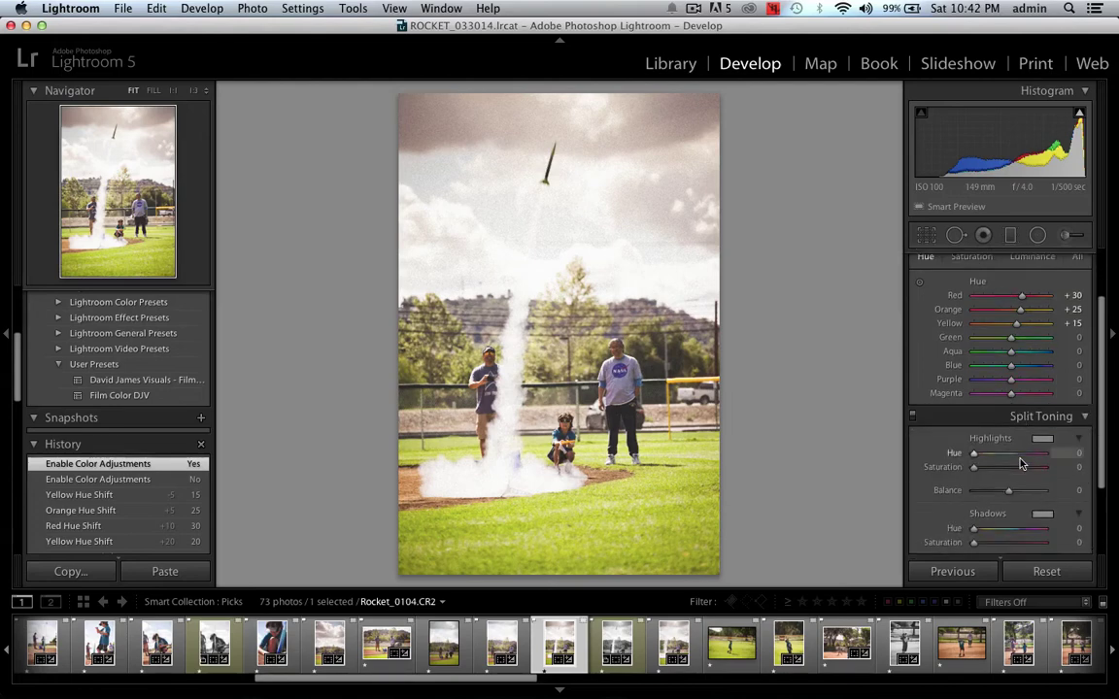
pyautogui.scroll(-3, 911, 306)
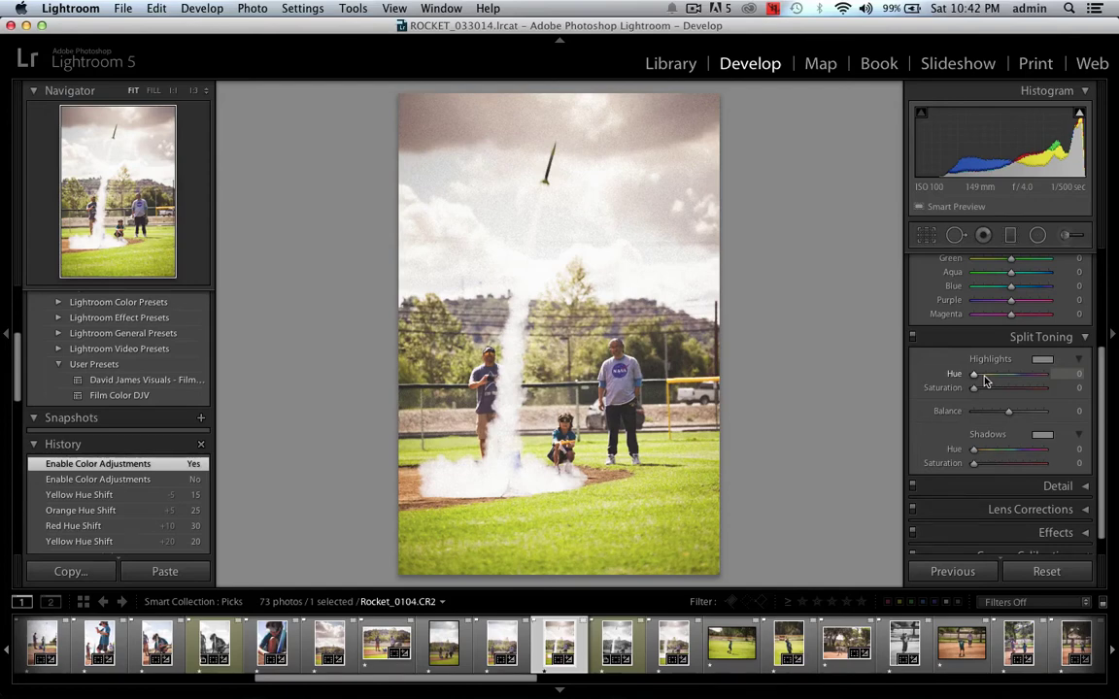
pyautogui.press('shift')
pyautogui.scroll(8, 984, 382)
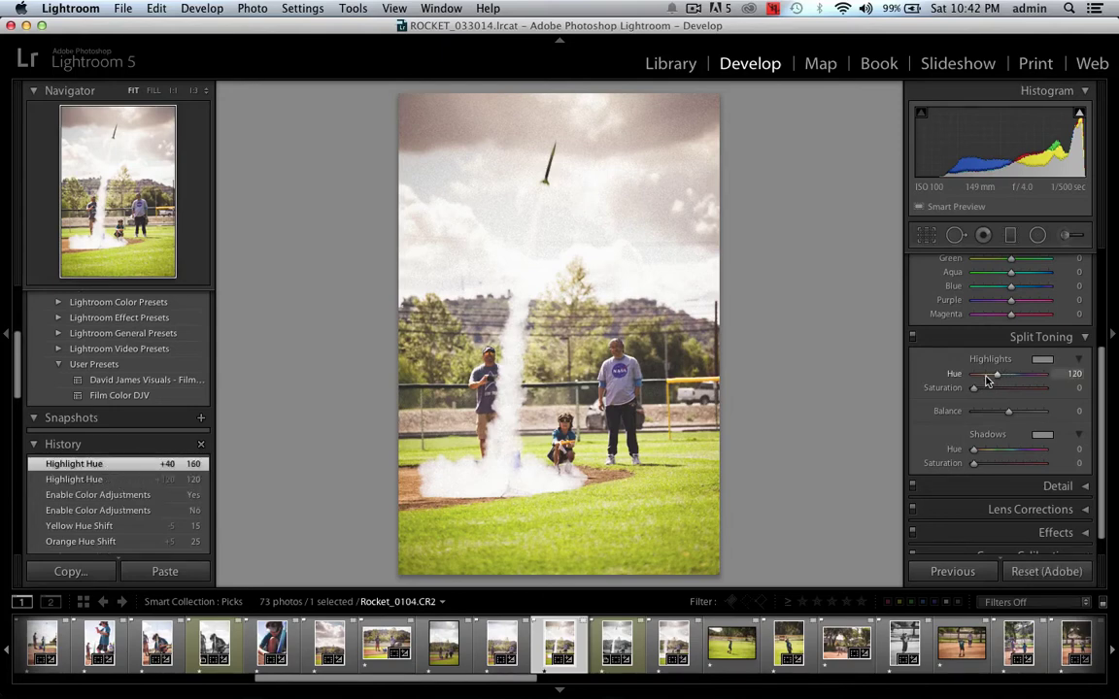
pyautogui.scroll(6, 983, 392)
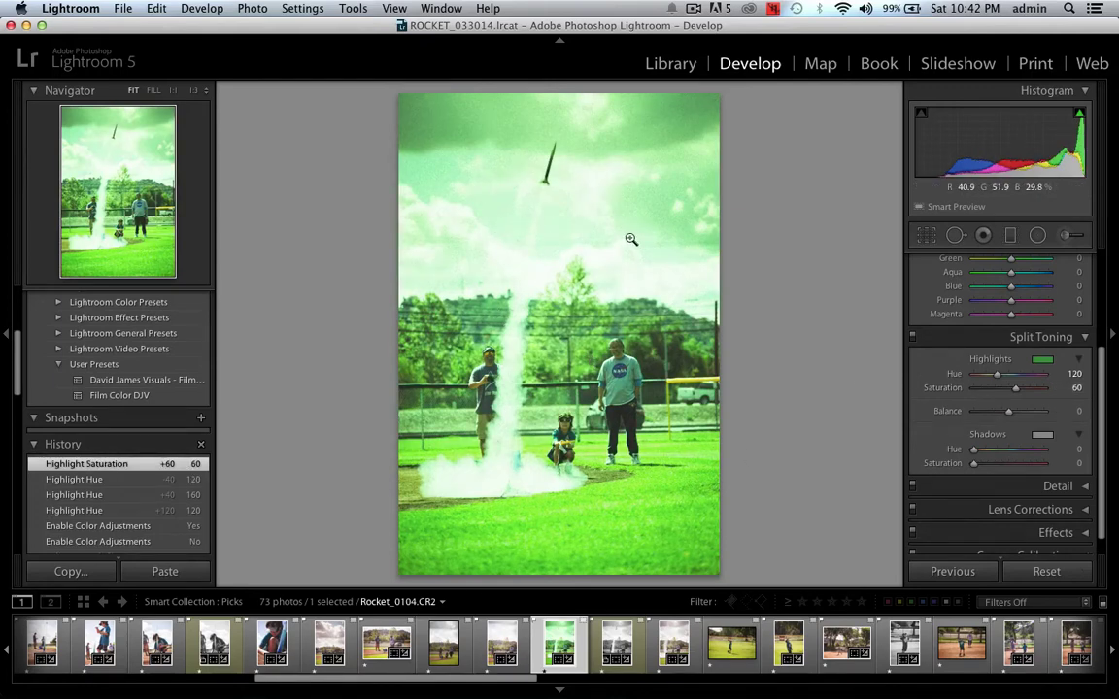
pyautogui.scroll(-2, 1020, 379)
pyautogui.scroll(-4, 1020, 380)
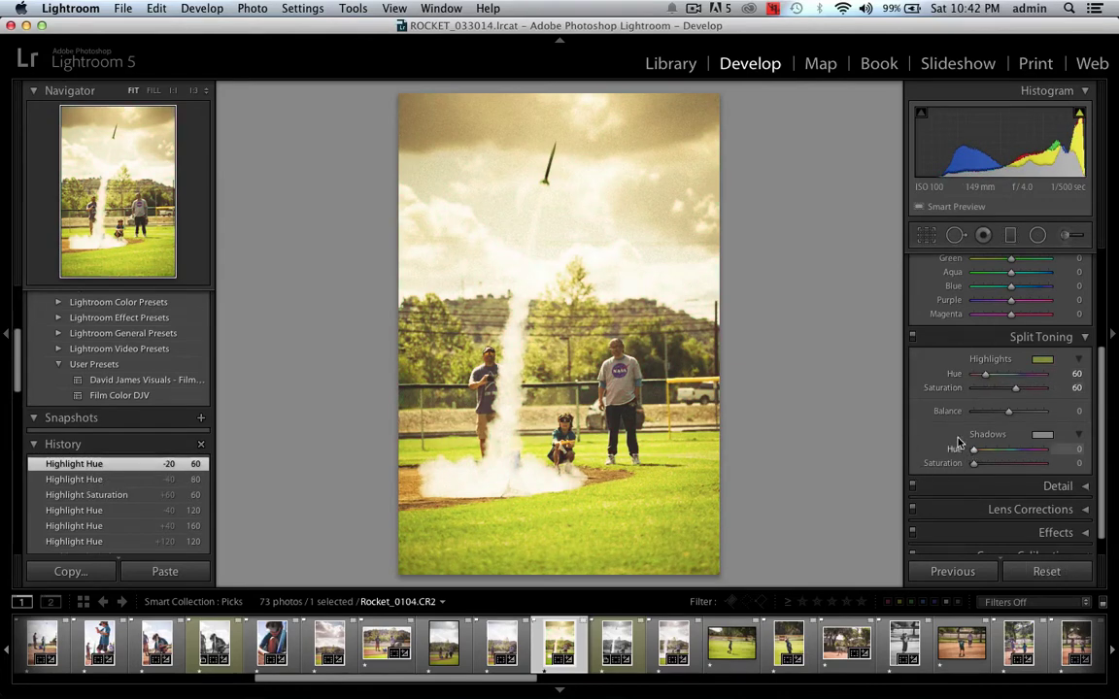
pyautogui.scroll(2, 984, 453)
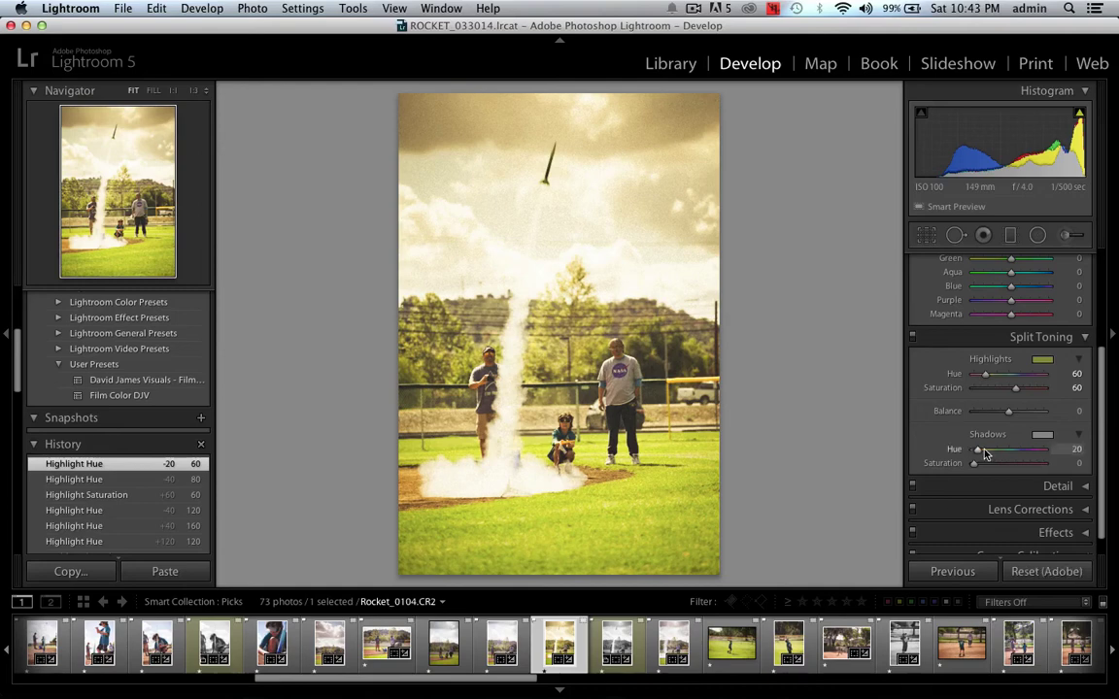
pyautogui.scroll(1, 985, 453)
pyautogui.scroll(4, 981, 470)
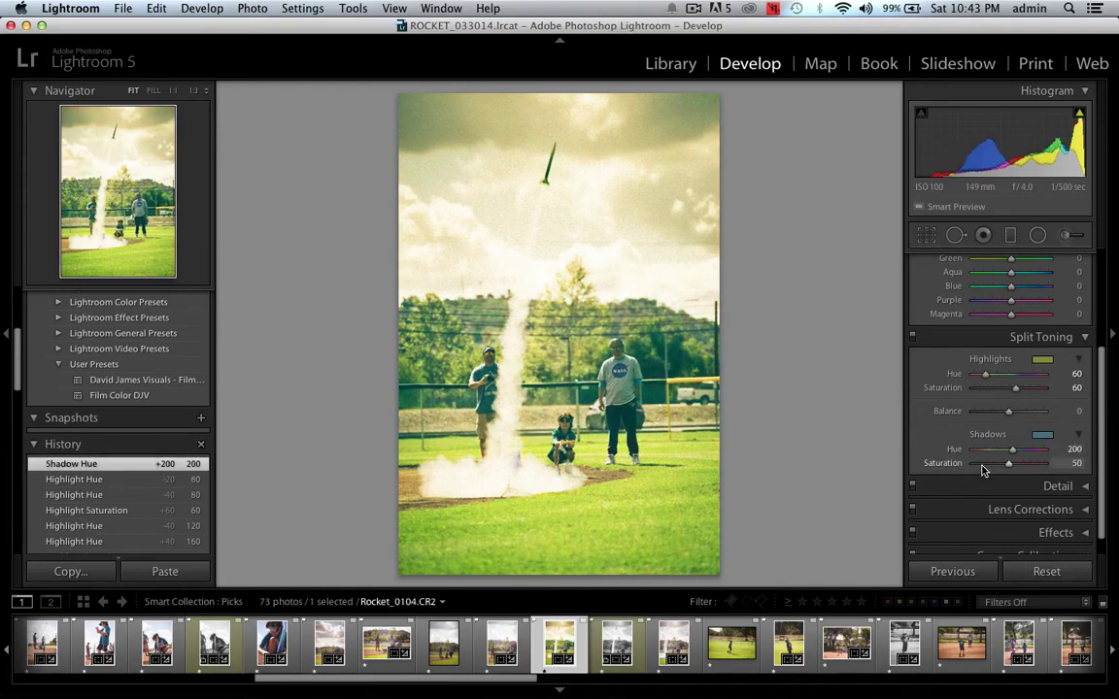
pyautogui.scroll(-1, 984, 470)
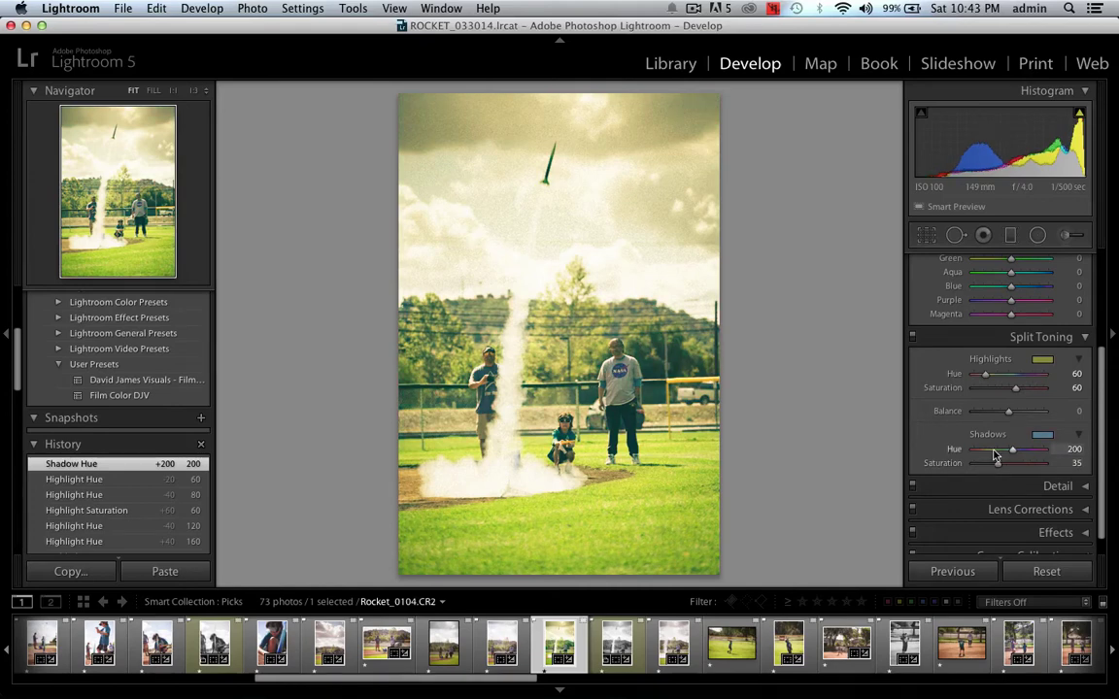
pyautogui.scroll(-2, 998, 453)
pyautogui.scroll(1, 998, 453)
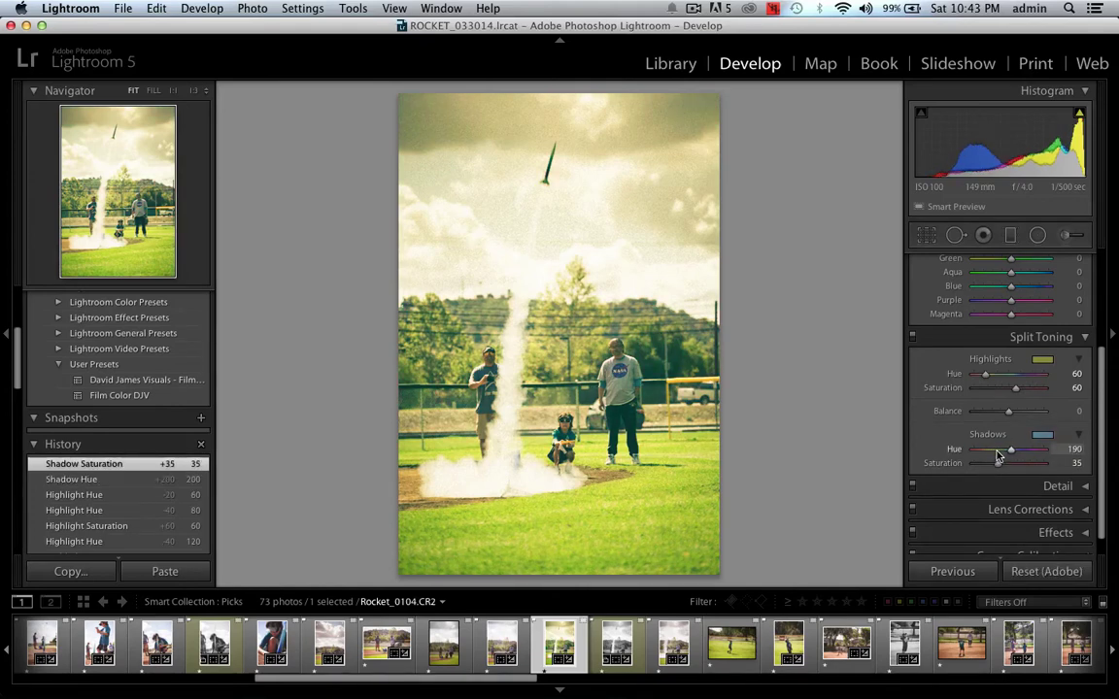
pyautogui.scroll(-2, 998, 452)
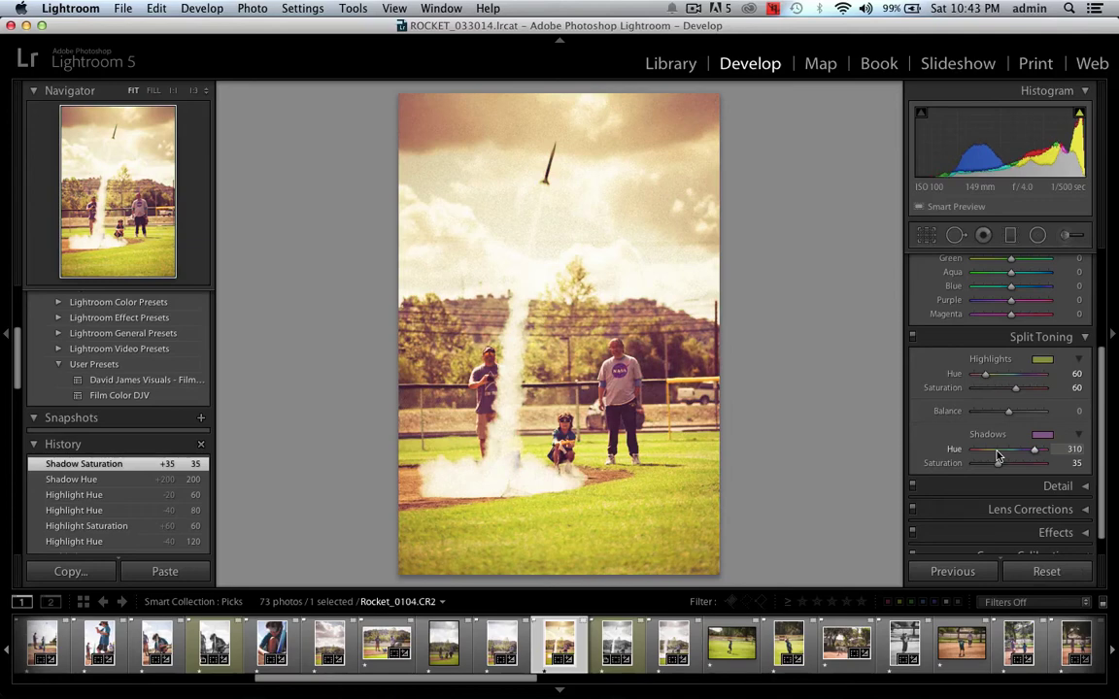
pyautogui.scroll(-2, 994, 464)
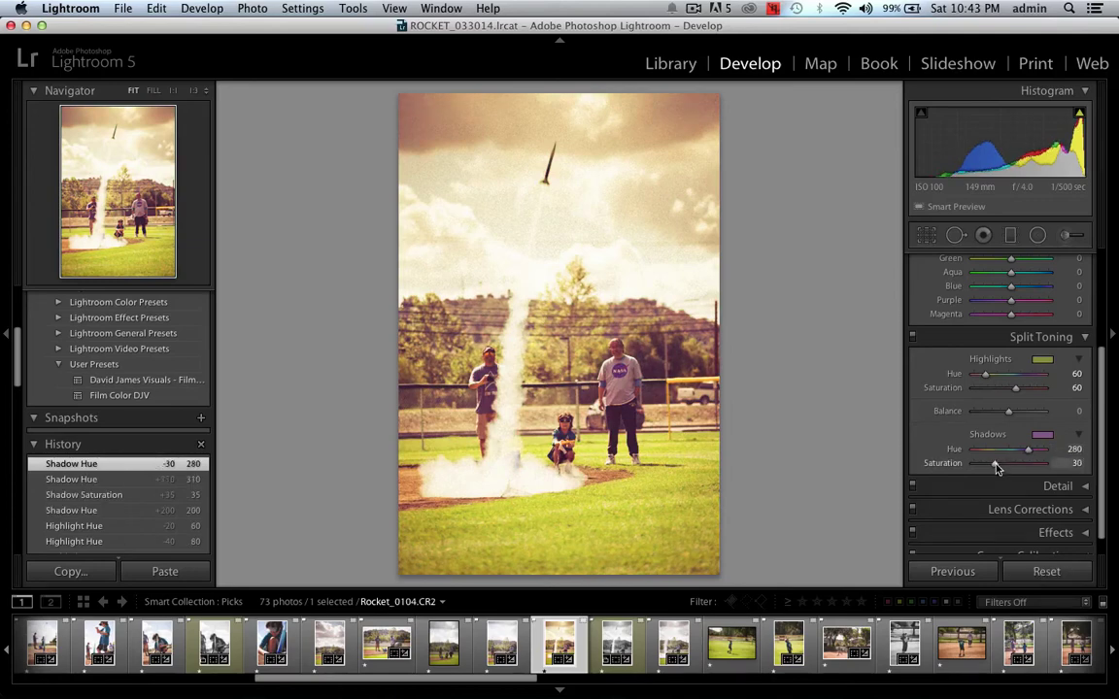
pyautogui.scroll(-4, 991, 395)
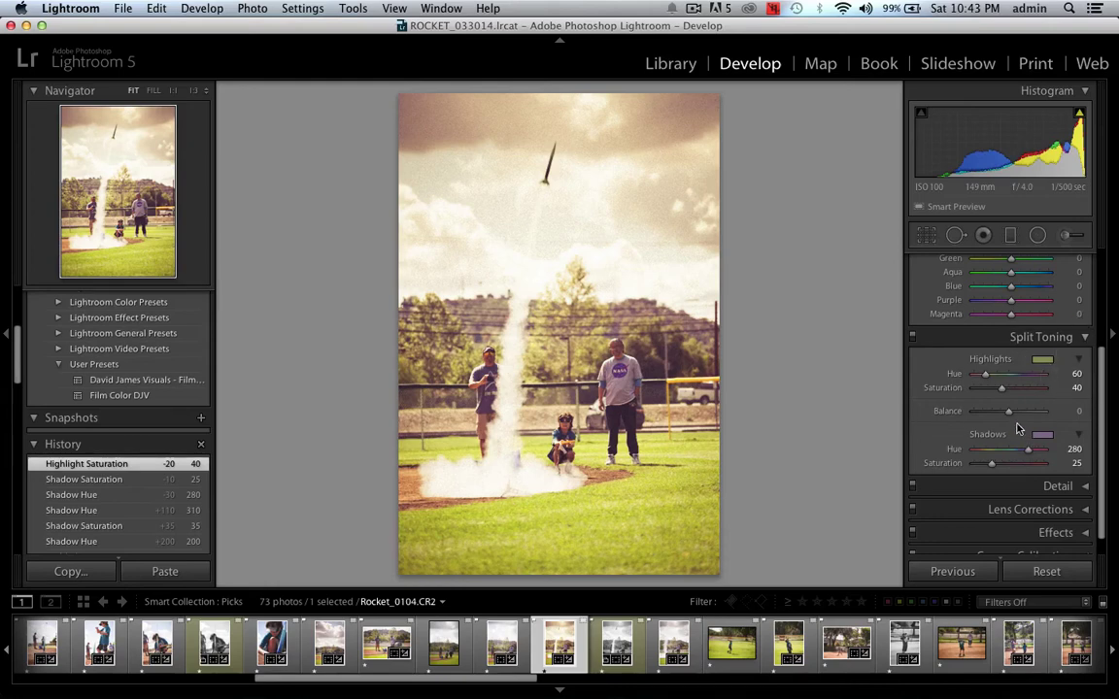
# - Toggle split toning off and back on to compare against the original
pyautogui.click(913, 339)
pyautogui.click(913, 338)
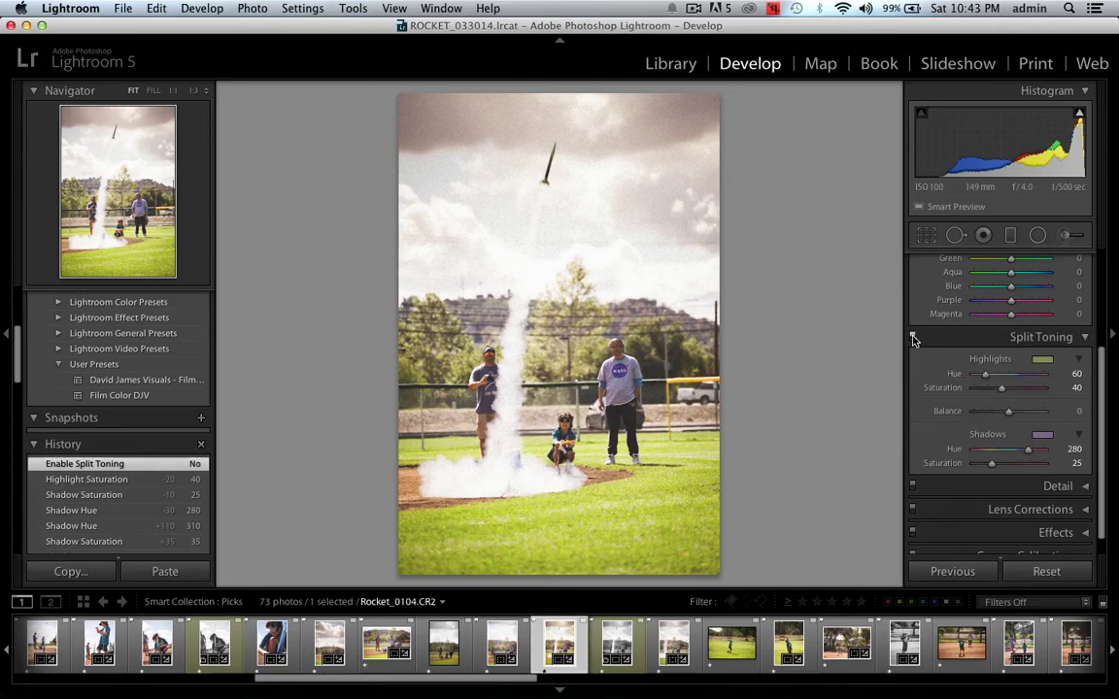
pyautogui.click(913, 338)
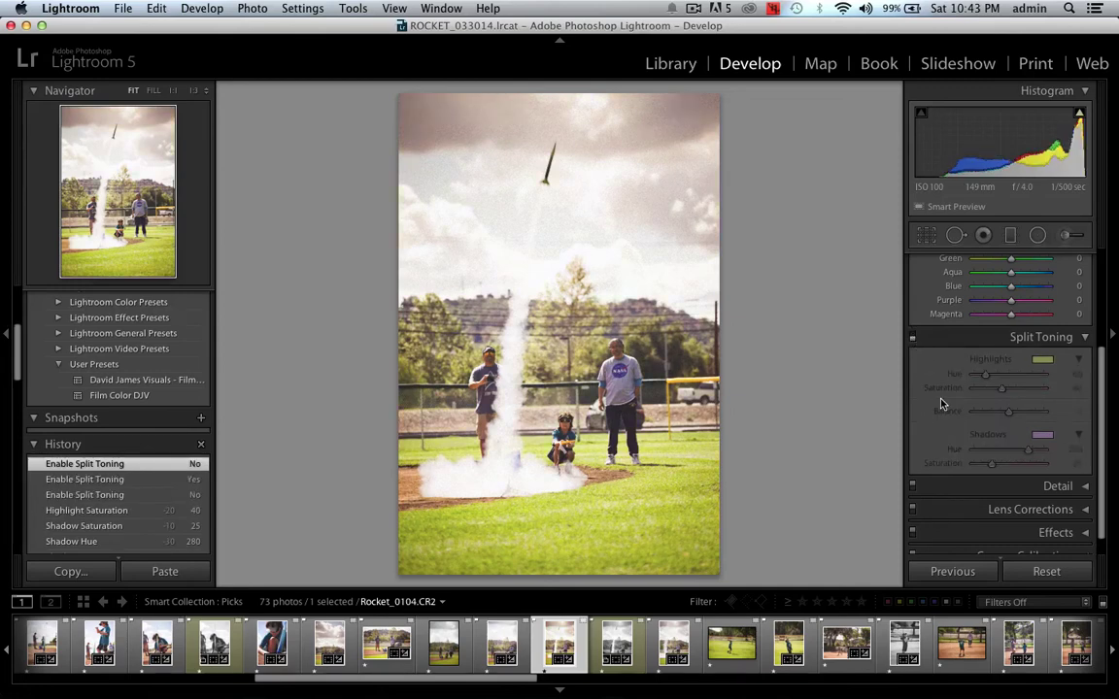
pyautogui.scroll(2, 940, 401)
pyautogui.scroll(-1, 940, 401)
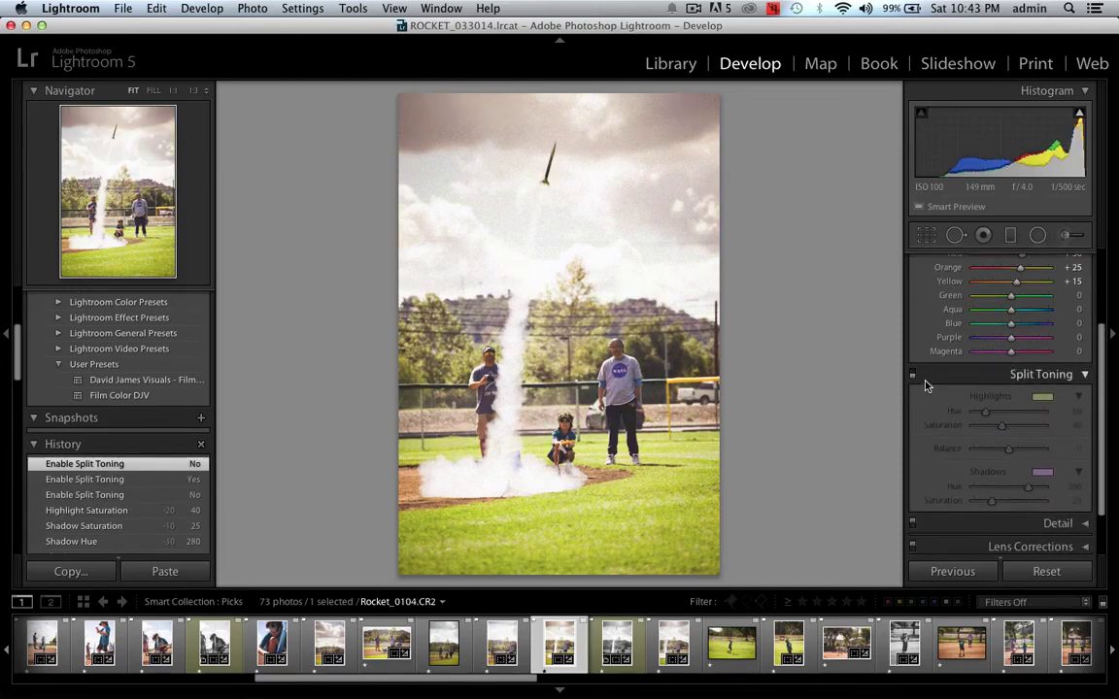
pyautogui.click(914, 377)
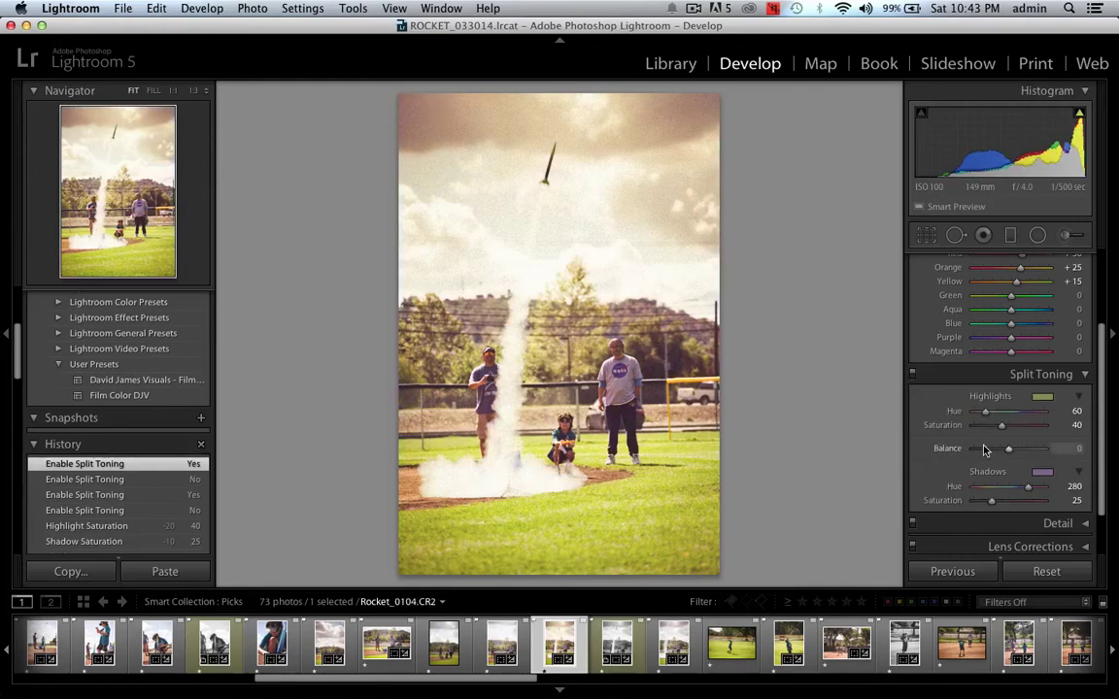
pyautogui.scroll(4, 984, 450)
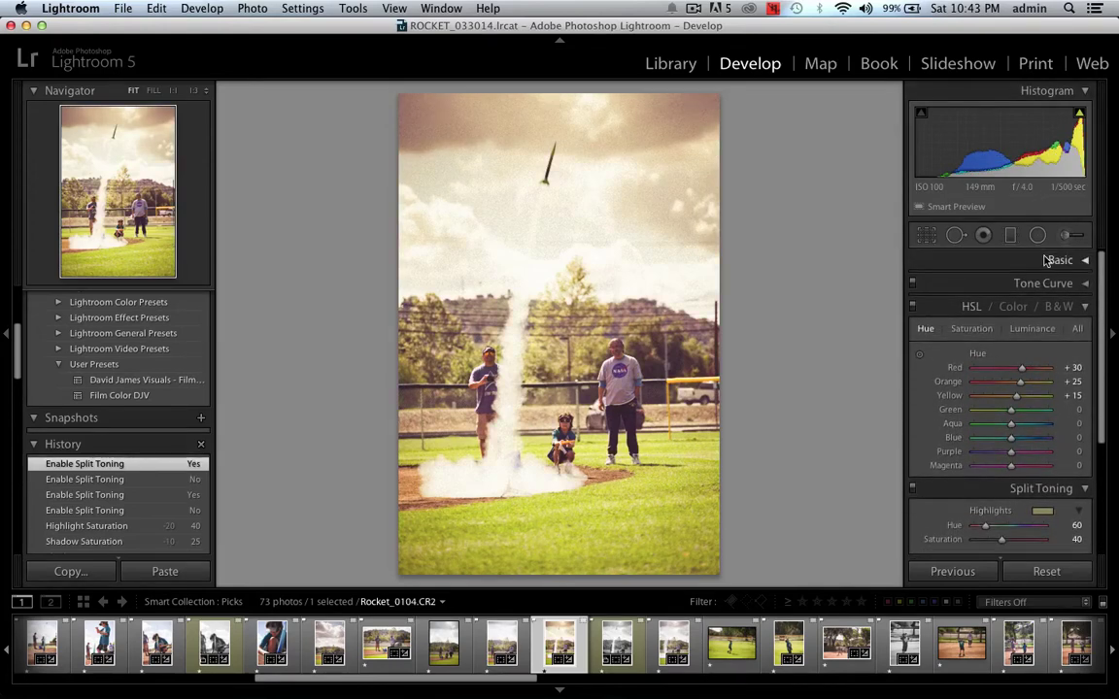
# - Set the white balance temperature to 4956 and tint to +11, after trying warmer values
pyautogui.click(1053, 259)
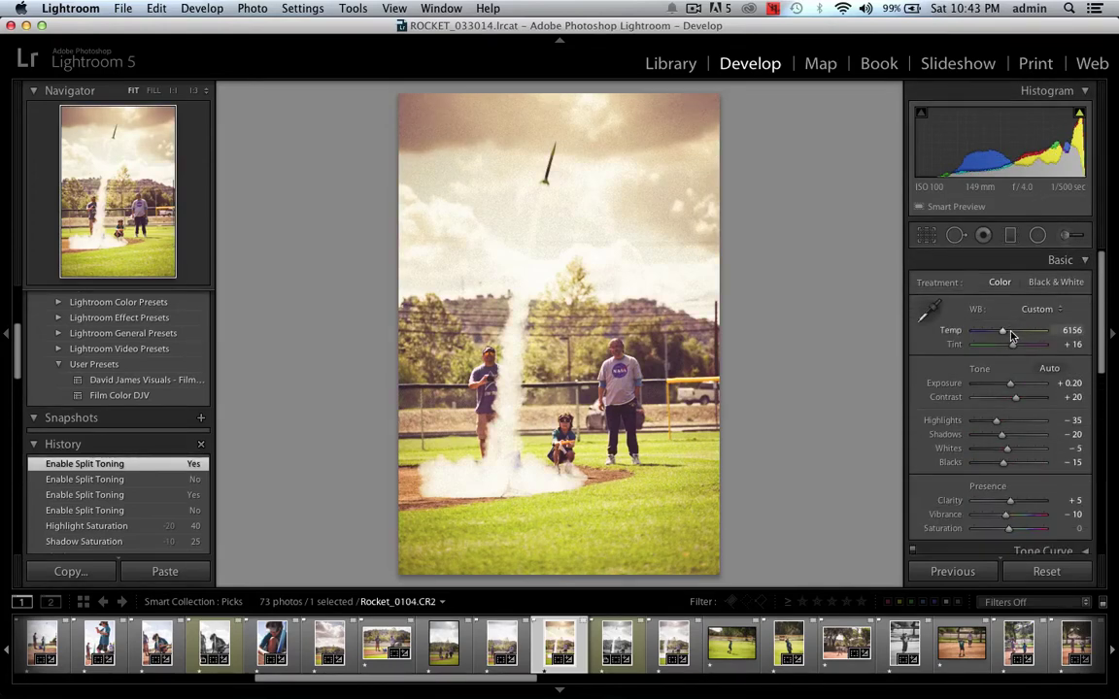
pyautogui.press('shift')
pyautogui.hotkey('shift', 'Up')
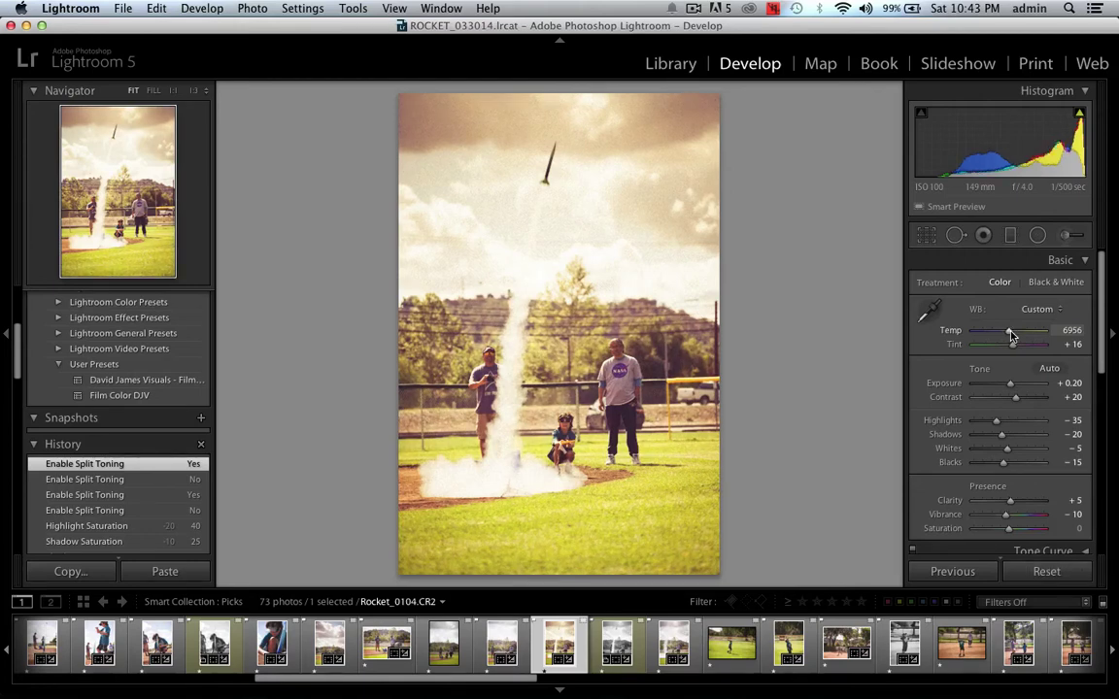
pyautogui.press('Down')
pyautogui.press('Down')
pyautogui.press('Down')
pyautogui.press('Down')
pyautogui.press('Down')
pyautogui.press('Down')
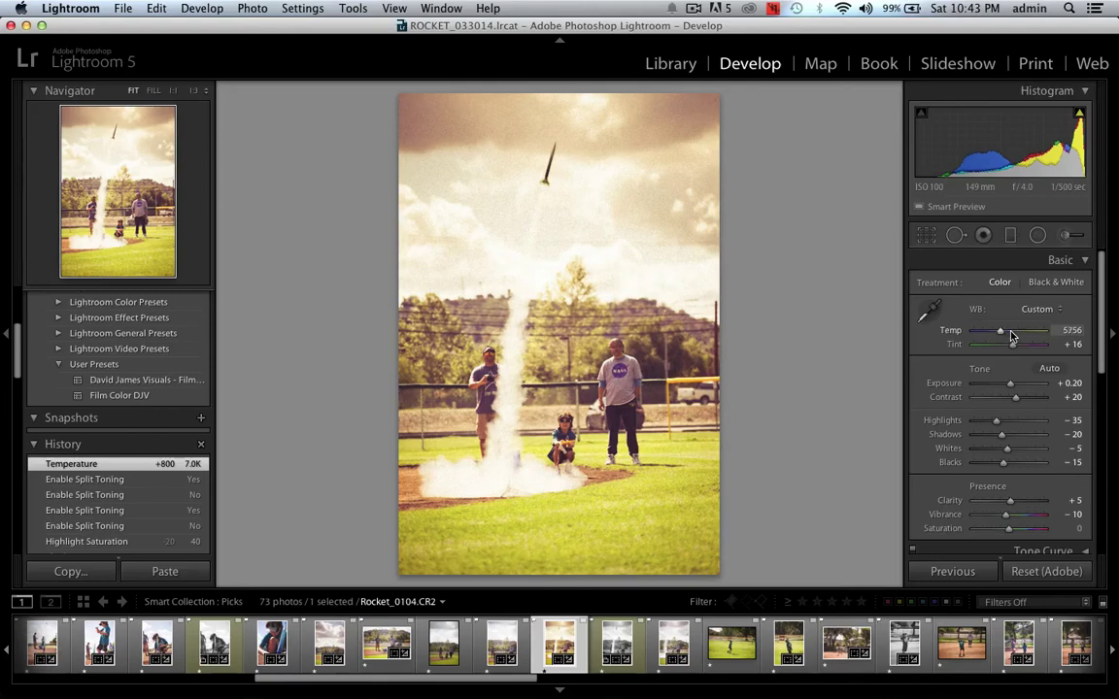
pyautogui.press('Down')
pyautogui.press('Down')
pyautogui.press('Down')
pyautogui.press('Down')
pyautogui.press('Down')
pyautogui.press('Down')
pyautogui.press('Down')
pyautogui.press('Down')
pyautogui.press('Down')
pyautogui.press('Down')
pyautogui.press('Up')
pyautogui.press('Up')
pyautogui.press('Up')
pyautogui.press('Up')
pyautogui.press('Up')
pyautogui.press('Up')
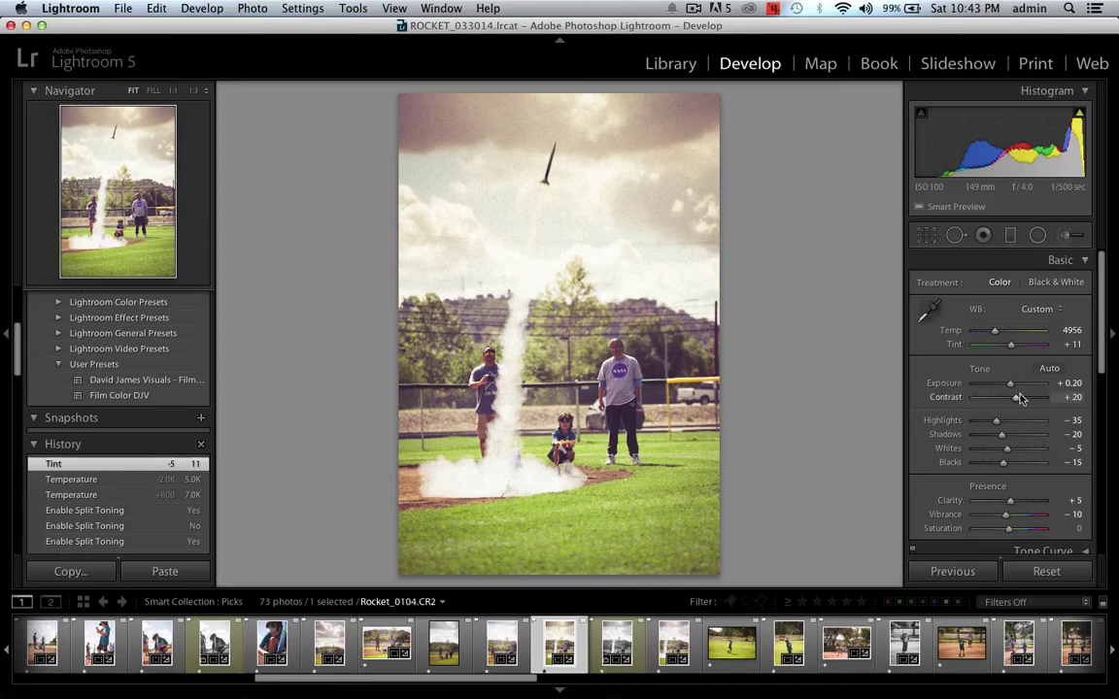
pyautogui.scroll(-5, 1017, 389)
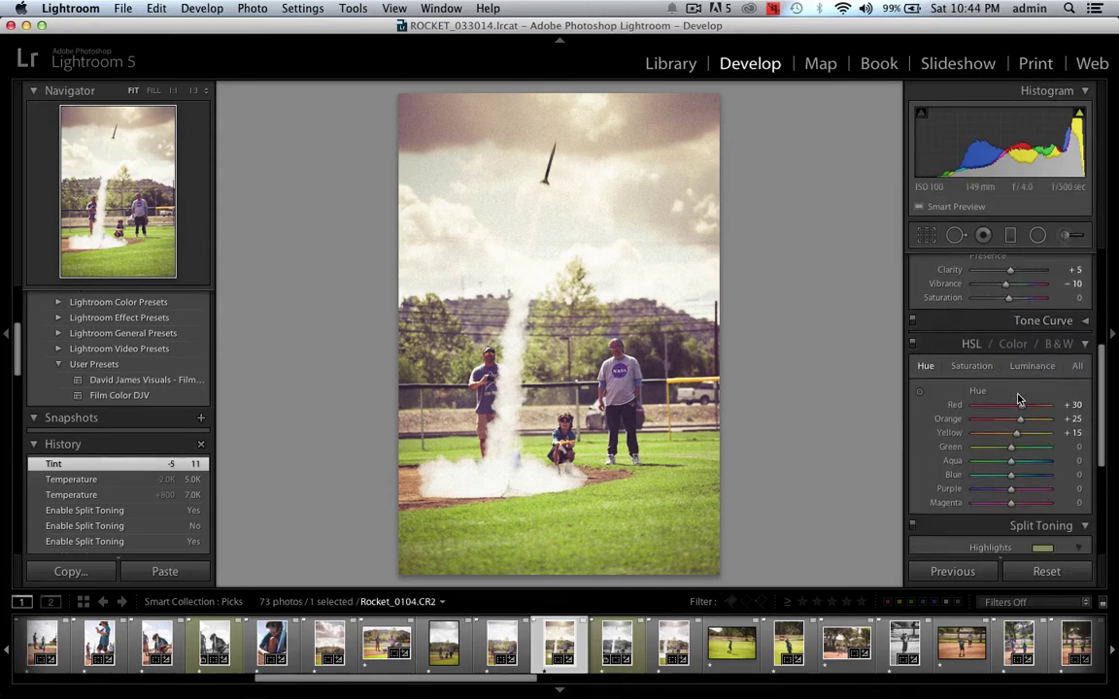
pyautogui.scroll(-2, 1018, 399)
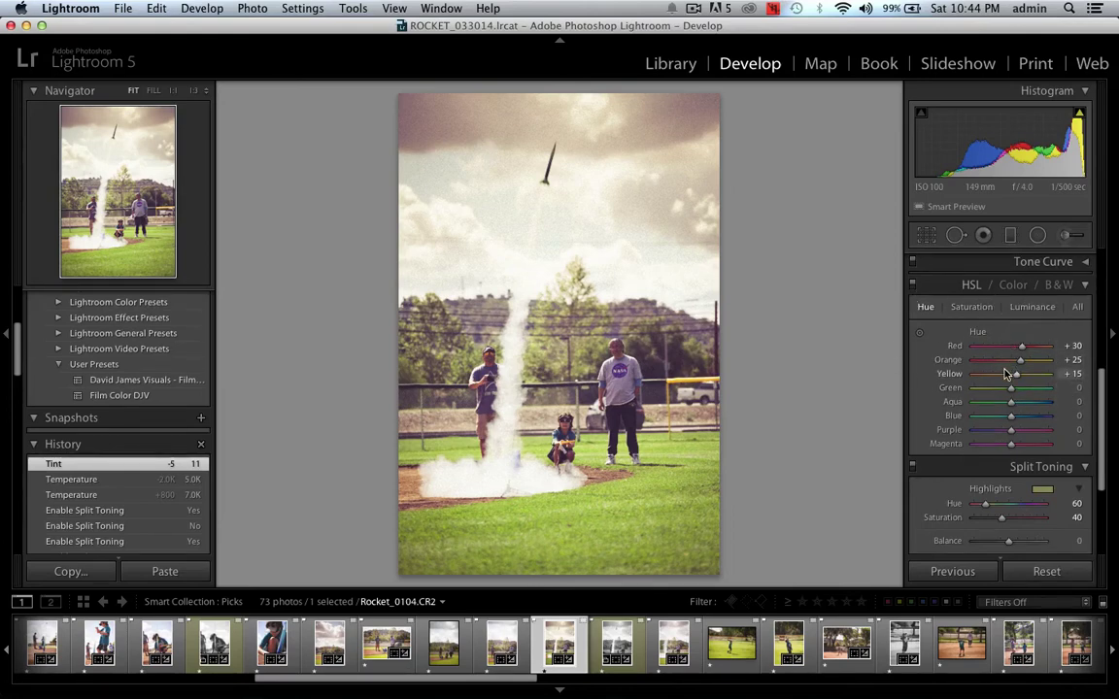
pyautogui.scroll(-3, 1005, 374)
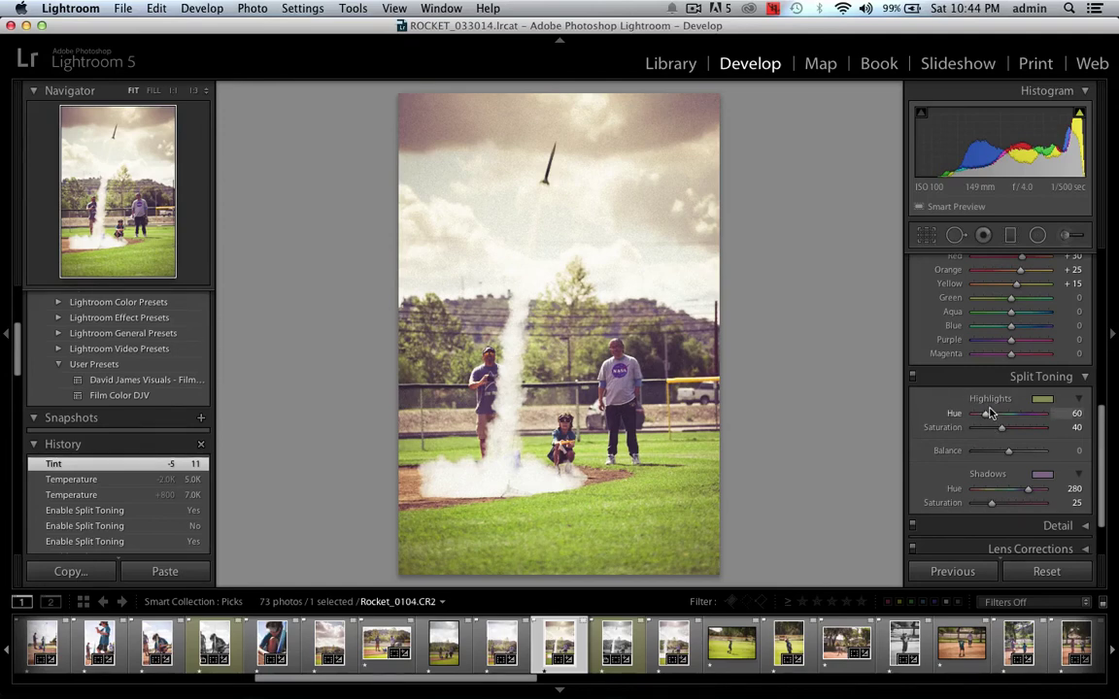
pyautogui.scroll(10, 959, 491)
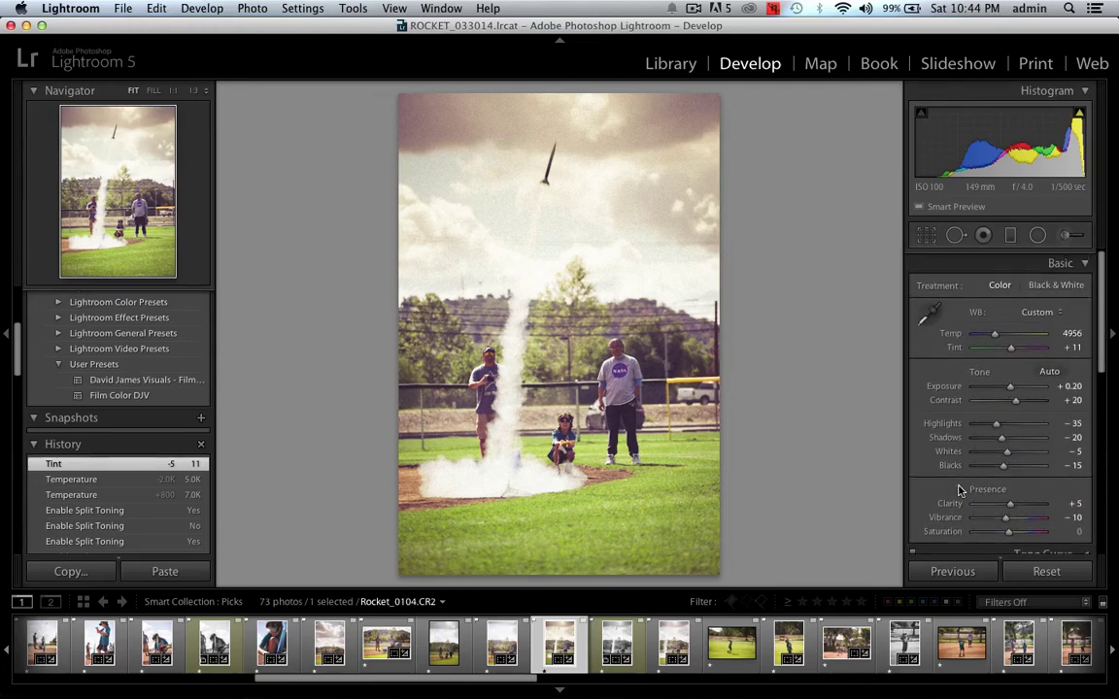